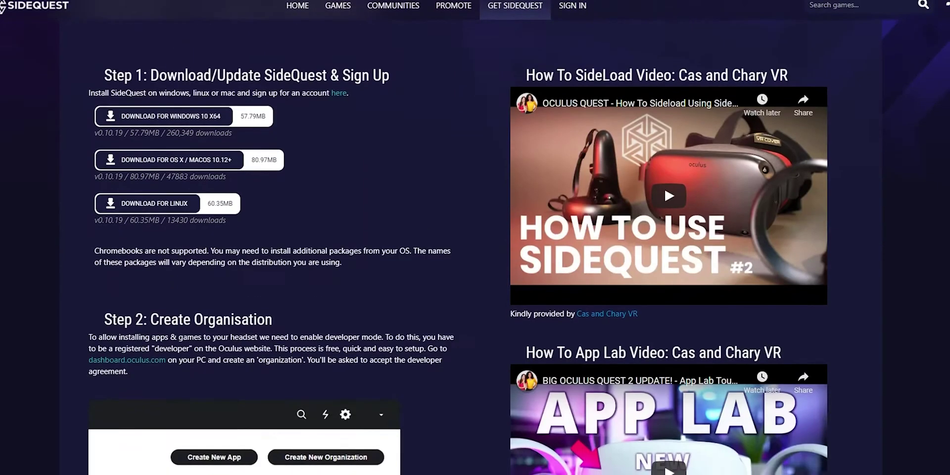
Review the SideQuest setup instructions, from the download and organisation steps to enabling developer mode and the final headset check.
{"action": "scroll", "coordinate": [460, 238], "scroll_direction": "down", "scroll_amount": 15}
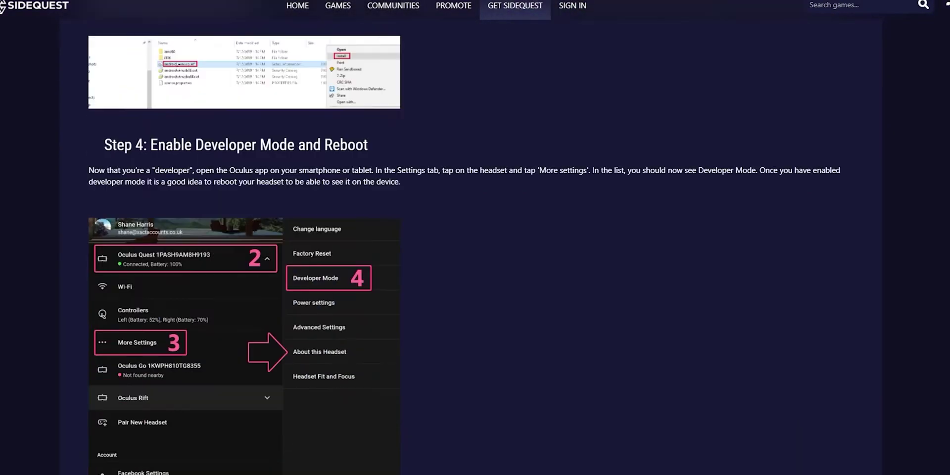
{"action": "scroll", "coordinate": [460, 237], "scroll_direction": "down", "scroll_amount": 14}
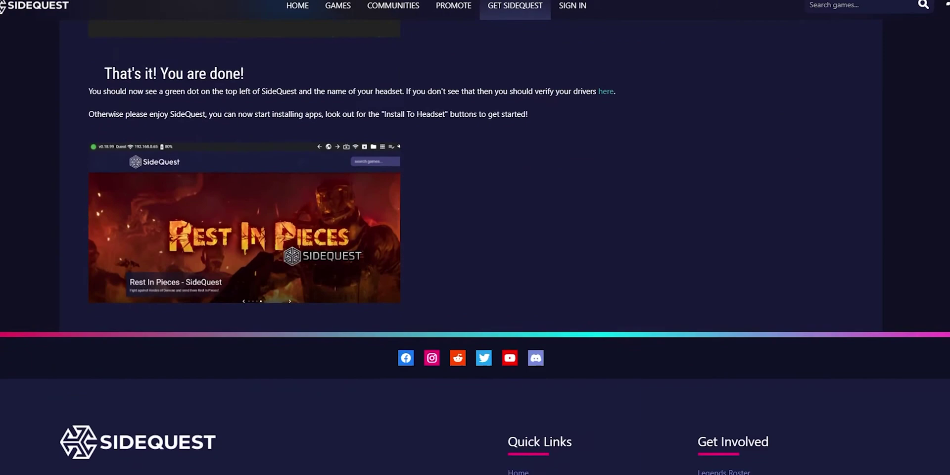
{"action": "scroll", "coordinate": [461, 238], "scroll_direction": "up", "scroll_amount": 20}
{"action": "scroll", "coordinate": [460, 238], "scroll_direction": "up", "scroll_amount": 15}
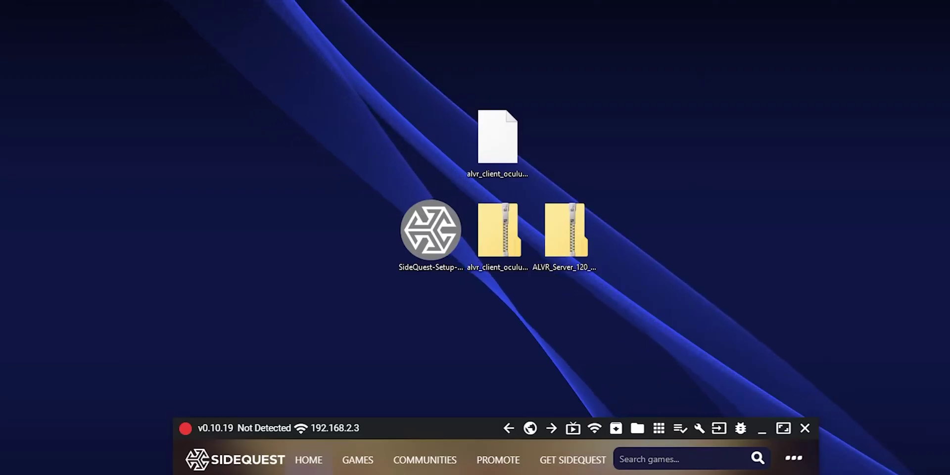
Bring the SideQuest window fully into view and install alvr_client_oculus_quest.apk from the computer onto the headset.
{"action": "left_click_drag", "start_coordinate": [379, 429], "coordinate": [407, 3]}
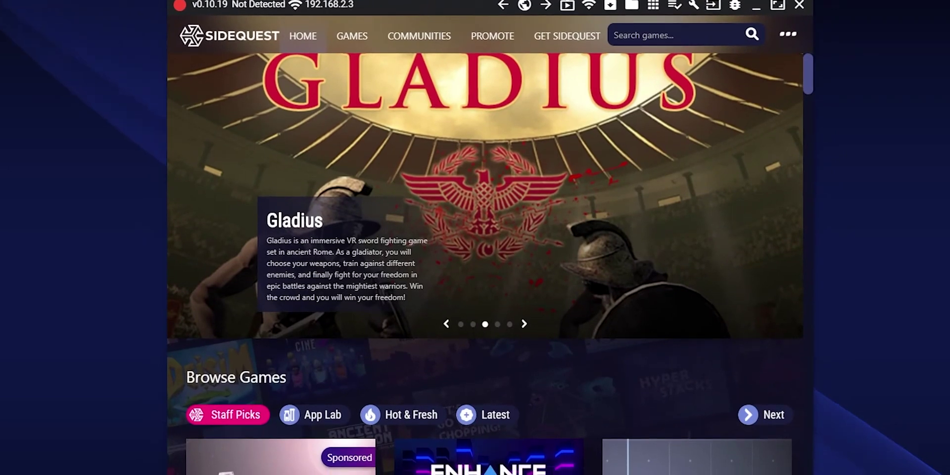
{"action": "left_click", "coordinate": [610, 5]}
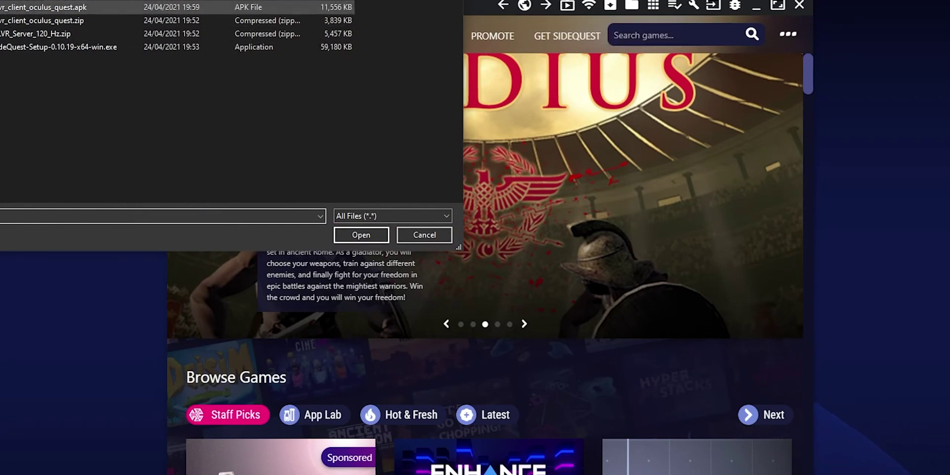
{"action": "double_click", "coordinate": [44, 6]}
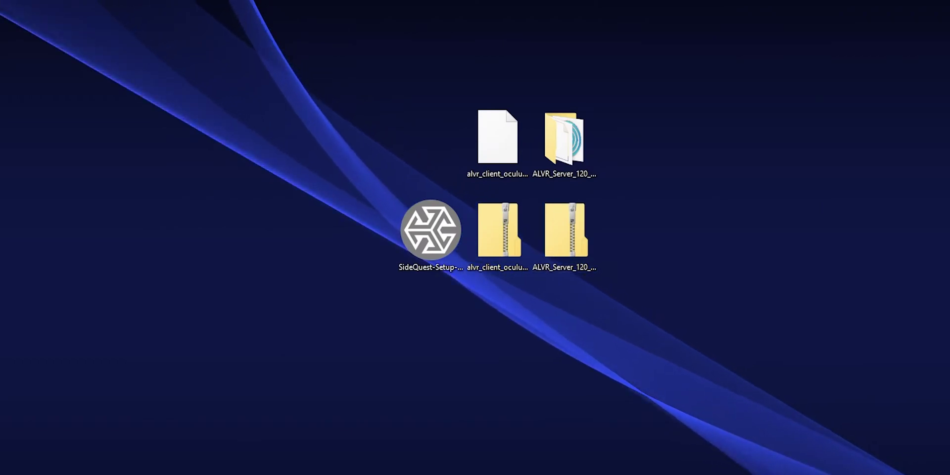
Open the extracted ALVR_Server_120_Hz folder and move its window aside to uncover the desktop files.
{"action": "double_click", "coordinate": [565, 138]}
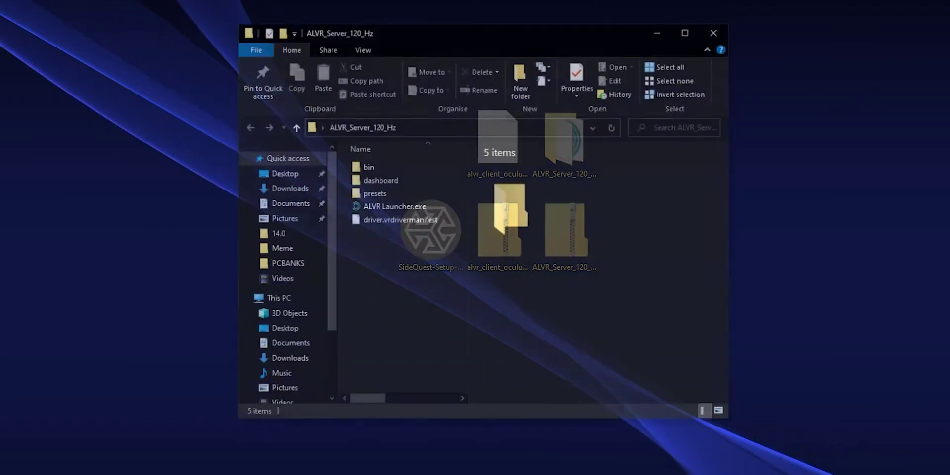
{"action": "left_click_drag", "start_coordinate": [395, 28], "coordinate": [747, 59]}
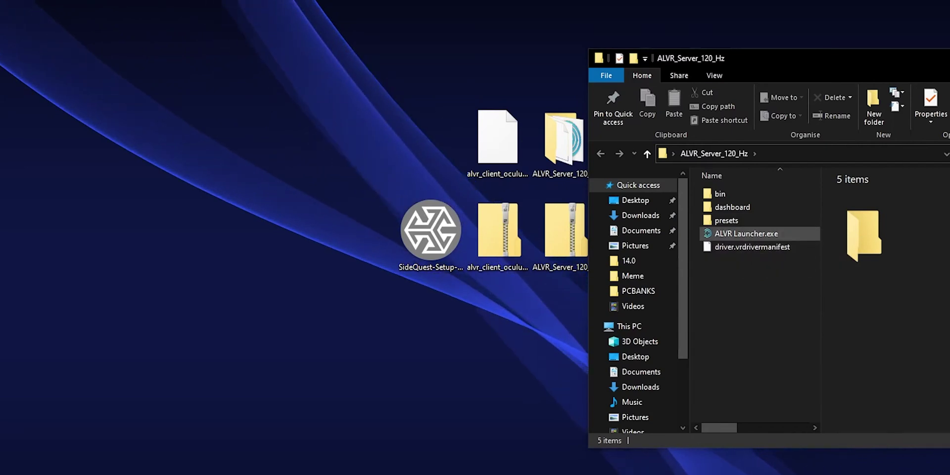
Create a shortcut to ALVR Launcher.exe inside the server folder and delete that shortcut again.
{"action": "left_click", "coordinate": [747, 234]}
{"action": "right_click", "coordinate": [757, 234]}
{"action": "left_click", "coordinate": [797, 453]}
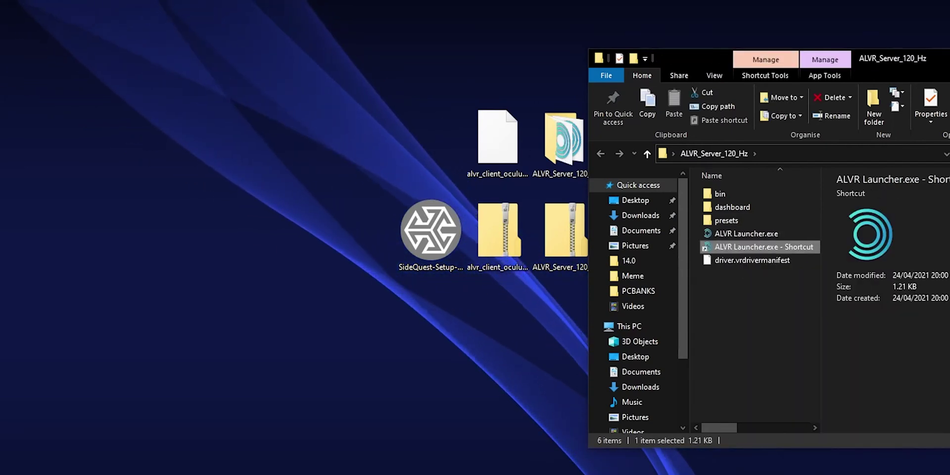
{"action": "key", "text": "Delete"}
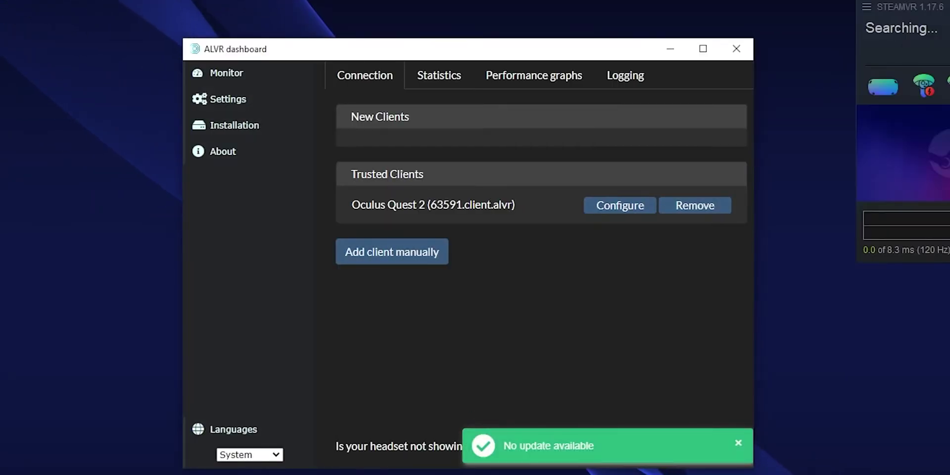
Examine the video settings in the ALVR dashboard, including the advanced resolution options, refresh rate, codec, bitrate and foveated encoding.
{"action": "left_click", "coordinate": [228, 99]}
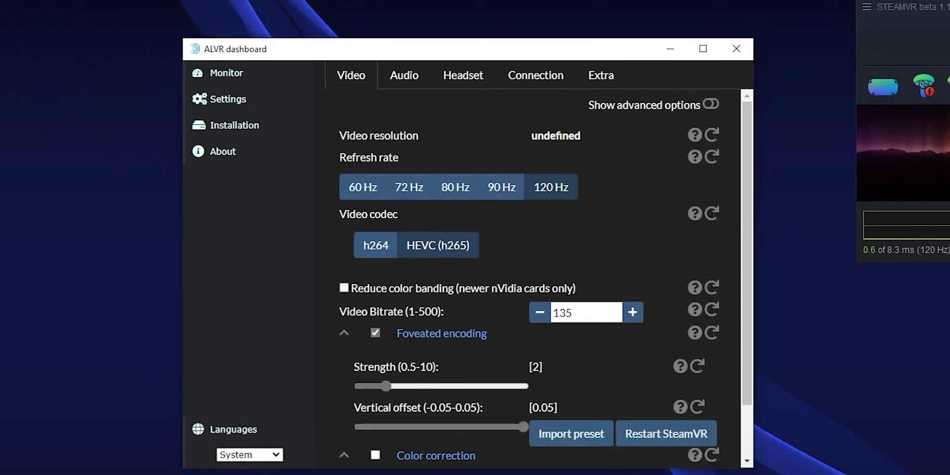
{"action": "scroll", "coordinate": [534, 277], "scroll_direction": "down", "scroll_amount": 1}
{"action": "scroll", "coordinate": [534, 277], "scroll_direction": "up", "scroll_amount": 1}
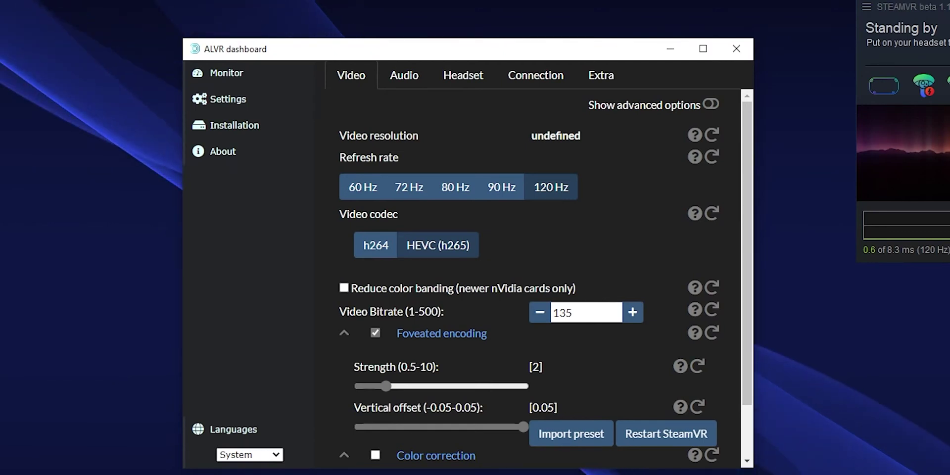
{"action": "left_click", "coordinate": [711, 104]}
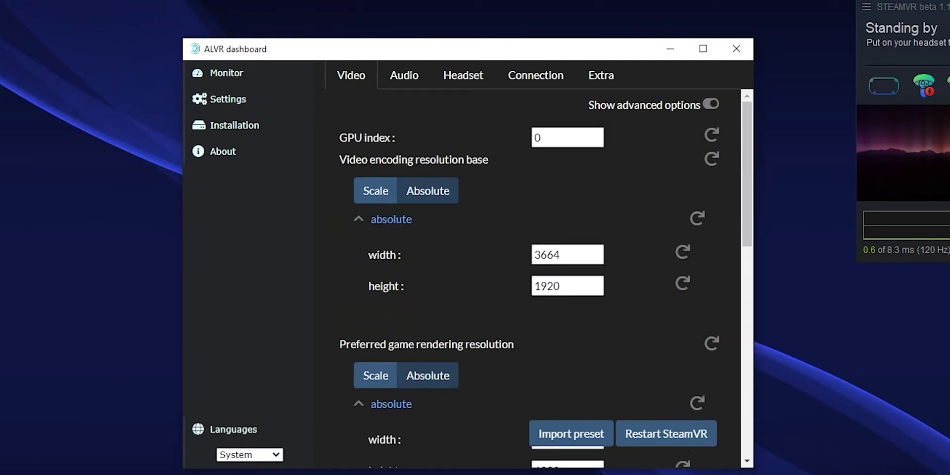
{"action": "left_click", "coordinate": [711, 104]}
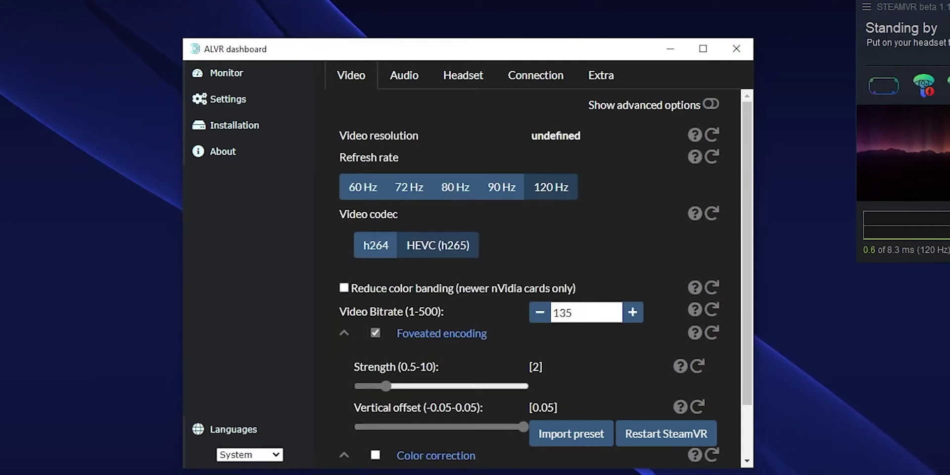
{"action": "scroll", "coordinate": [535, 277], "scroll_direction": "down", "scroll_amount": 2}
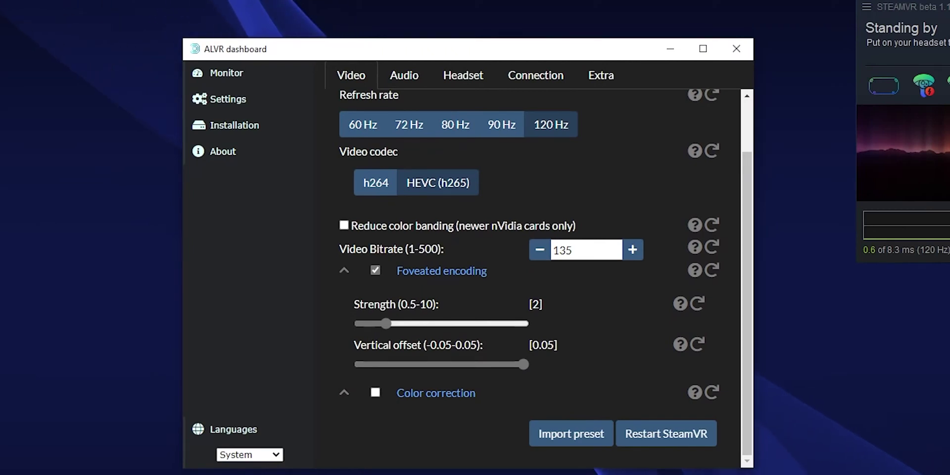
{"action": "left_click", "coordinate": [574, 250]}
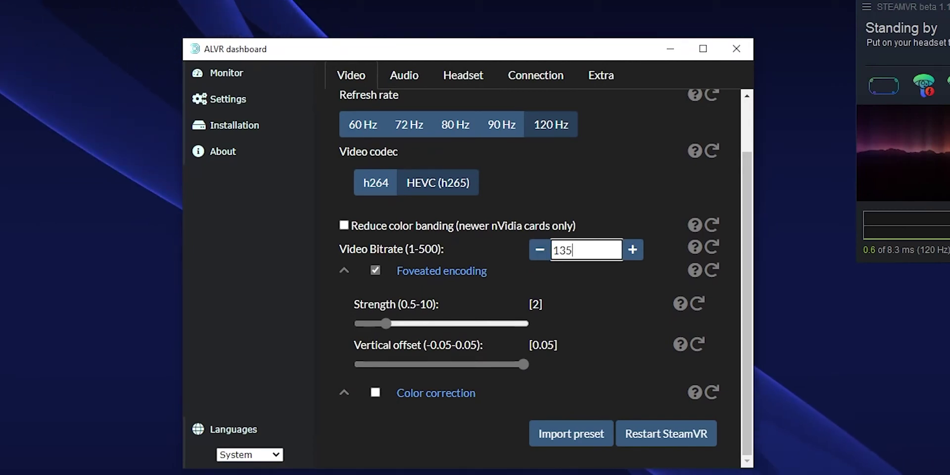
{"action": "key", "text": "Tab"}
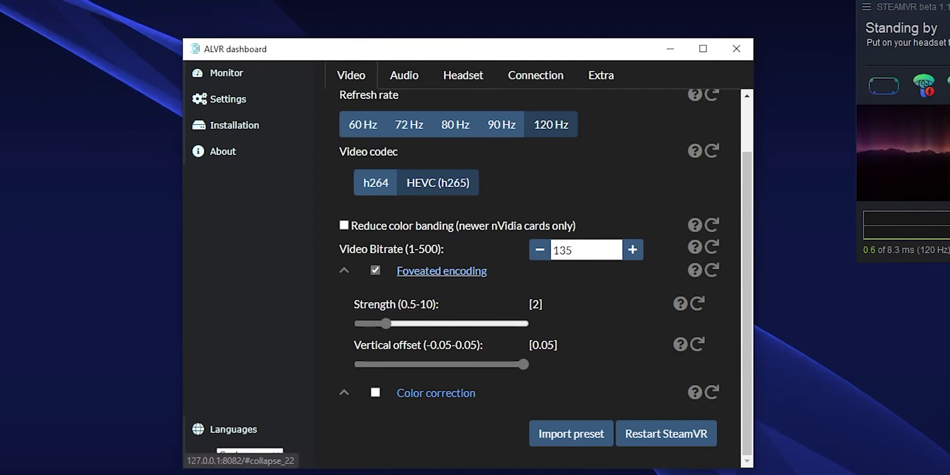
{"action": "key", "text": "Tab"}
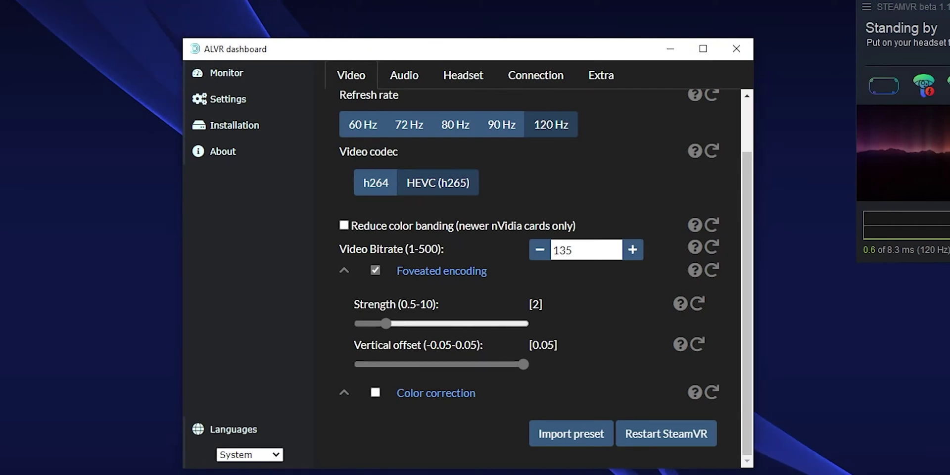
Examine the streaming protocol in the connection settings and the game audio and headset microphone options in the audio settings.
{"action": "left_click", "coordinate": [536, 76]}
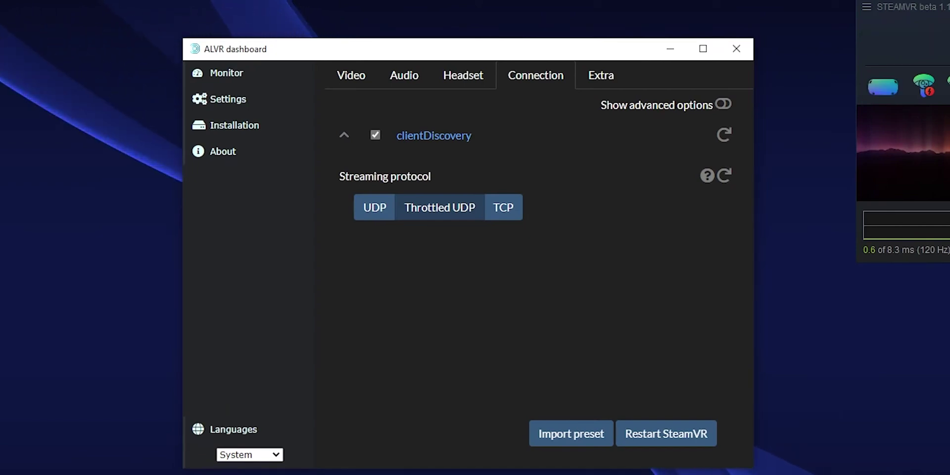
{"action": "left_click", "coordinate": [404, 75]}
{"action": "scroll", "coordinate": [464, 208], "scroll_direction": "down", "scroll_amount": 2}
{"action": "scroll", "coordinate": [464, 208], "scroll_direction": "up", "scroll_amount": 2}
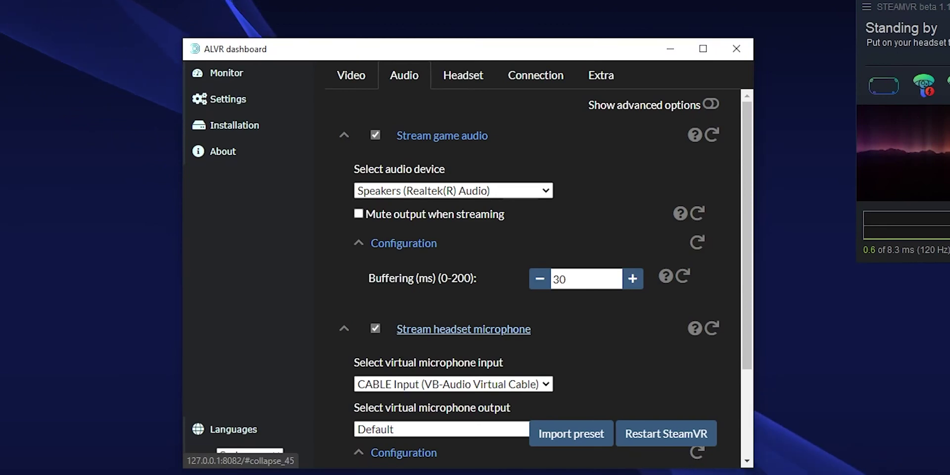
{"action": "scroll", "coordinate": [463, 329], "scroll_direction": "down", "scroll_amount": 3}
{"action": "scroll", "coordinate": [464, 329], "scroll_direction": "up", "scroll_amount": 3}
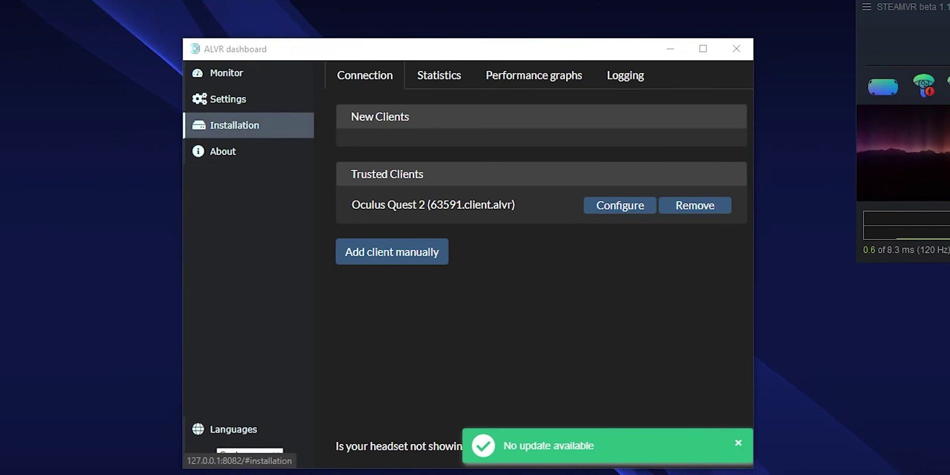
Reopen the dashboard settings and review the video options down to color correction.
{"action": "left_click", "coordinate": [228, 99]}
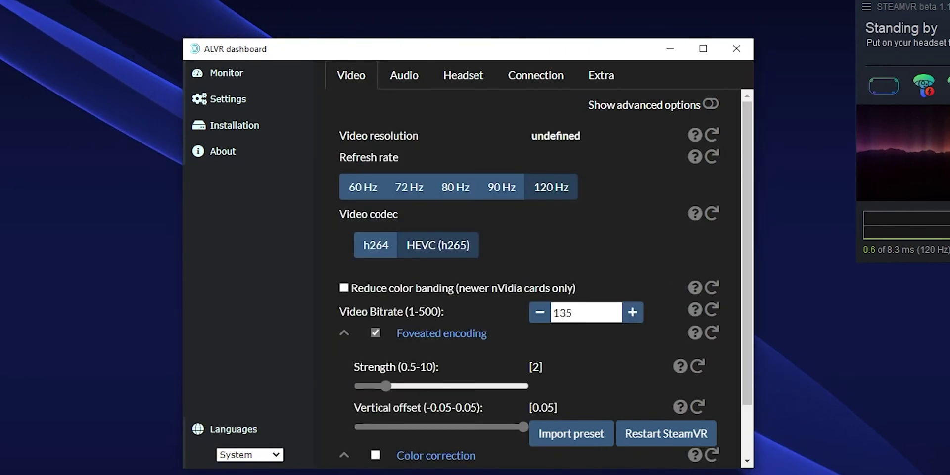
{"action": "scroll", "coordinate": [535, 277], "scroll_direction": "down", "scroll_amount": 2}
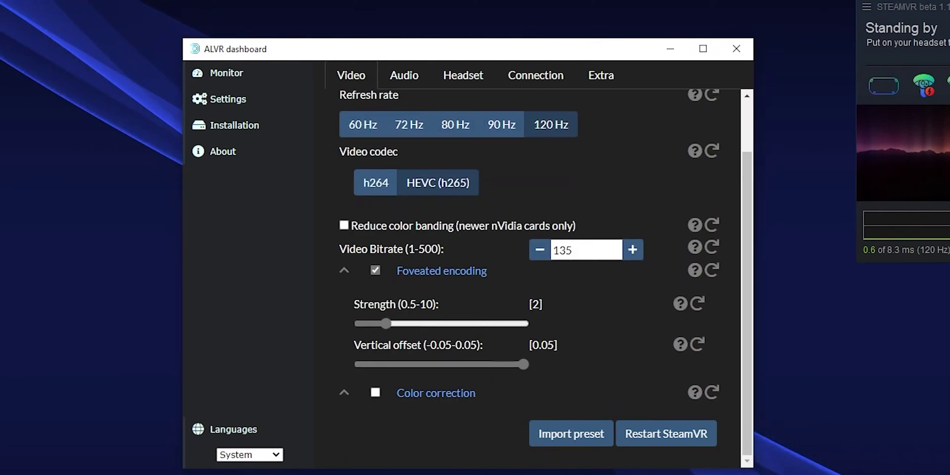
{"action": "scroll", "coordinate": [534, 277], "scroll_direction": "up", "scroll_amount": 2}
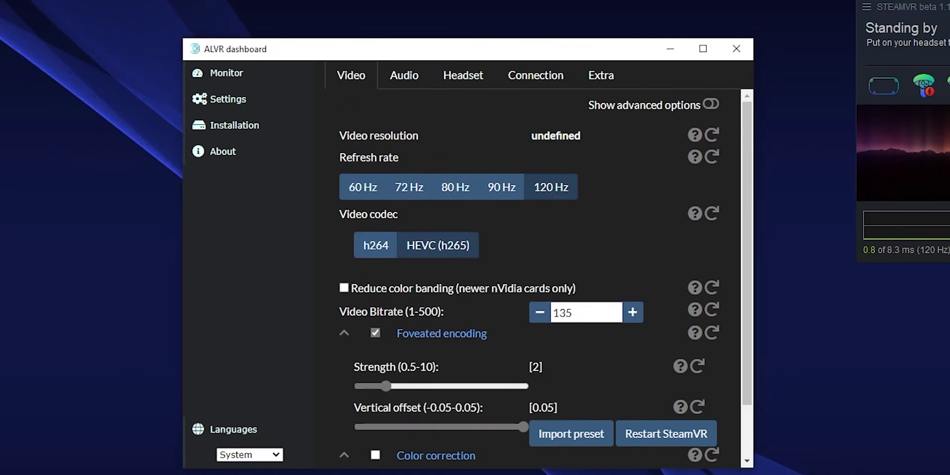